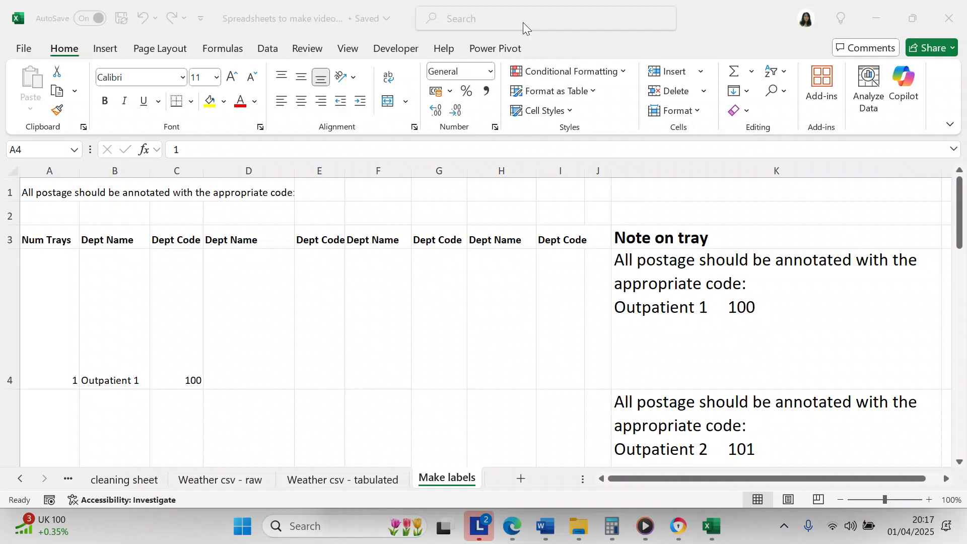
key(ctrl+s)
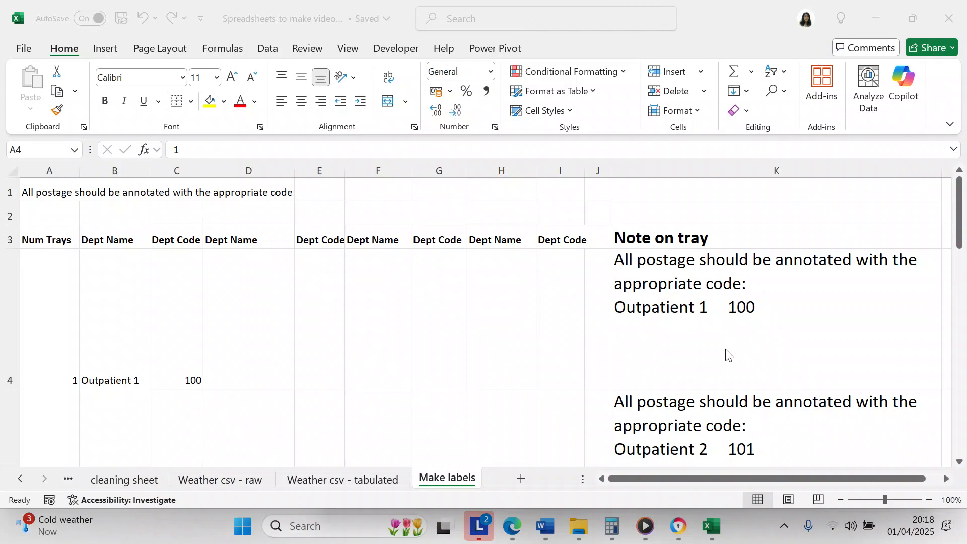
click(960, 462)
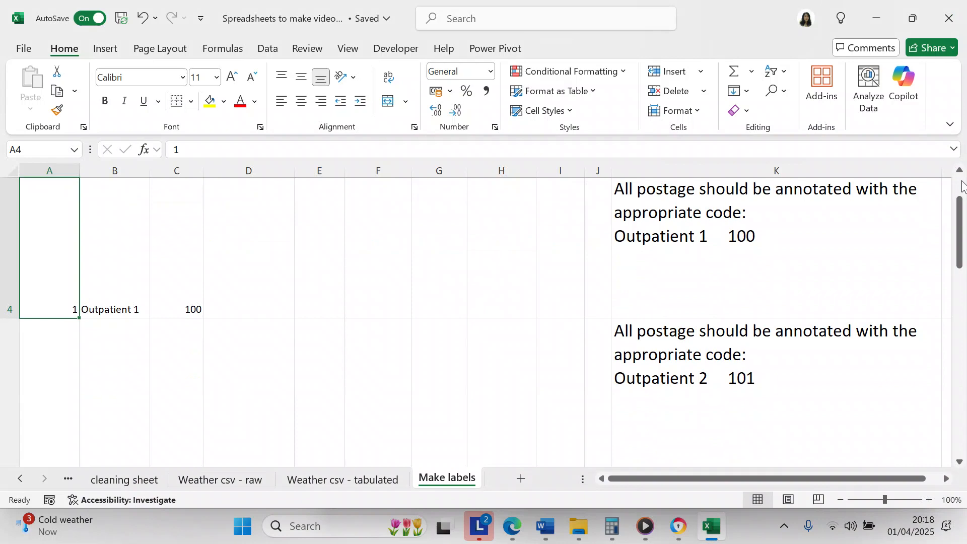
click(960, 171)
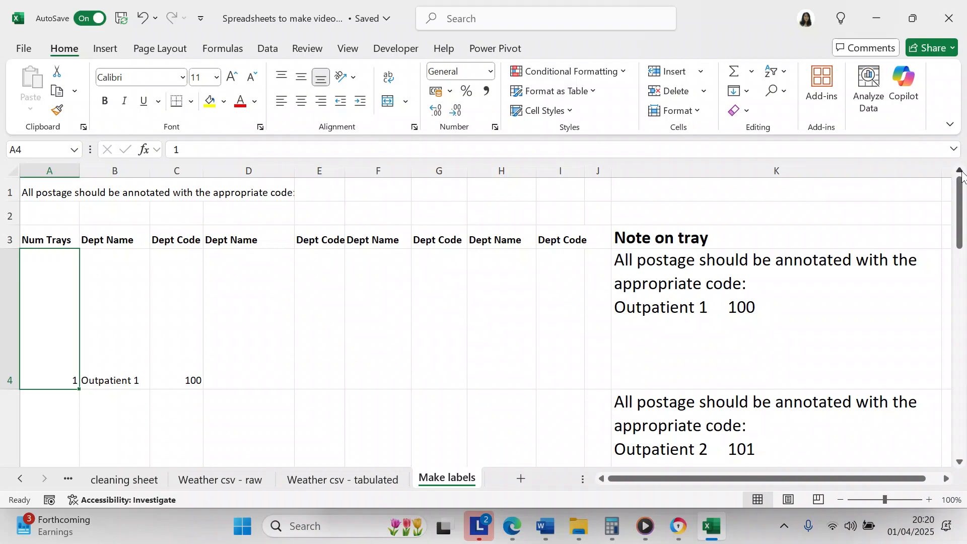
- Examine the tray number cell and the four department name and code column pairs across row 4
key(Right)
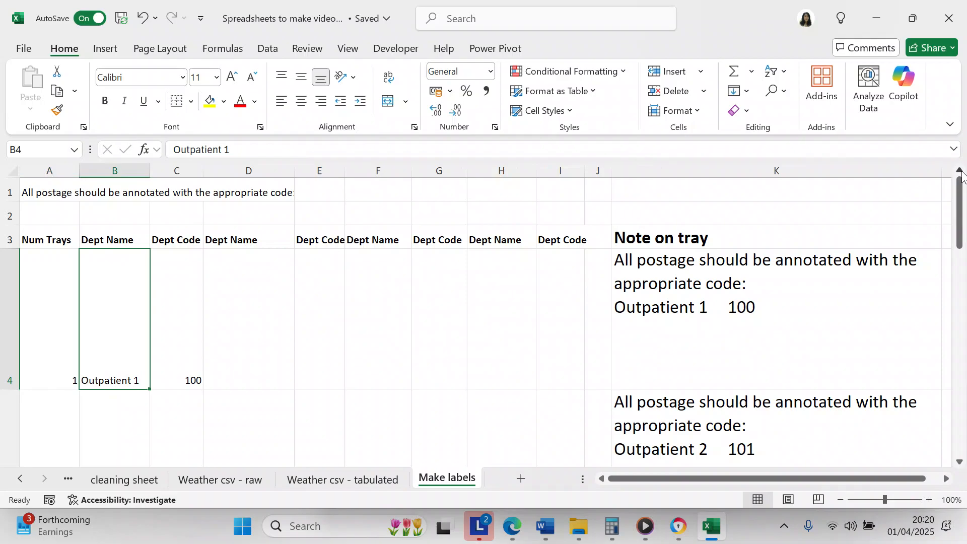
key(Right)
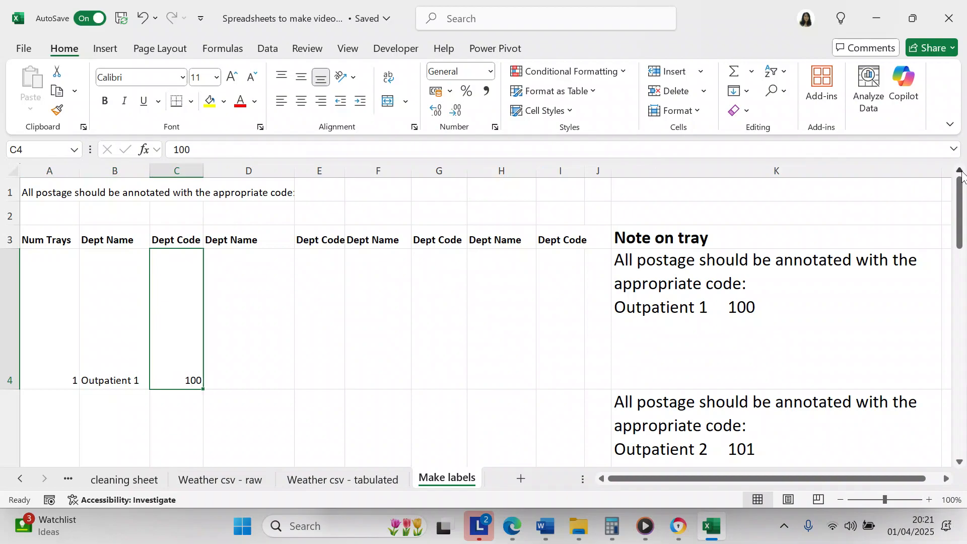
key(Right)
key(Right)
key(Right)
key(Right)
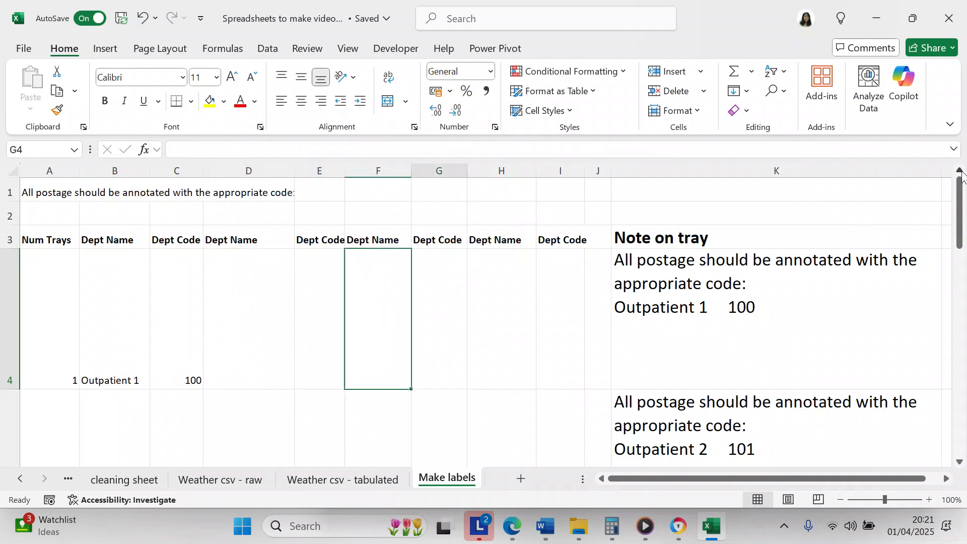
key(Right)
key(Right)
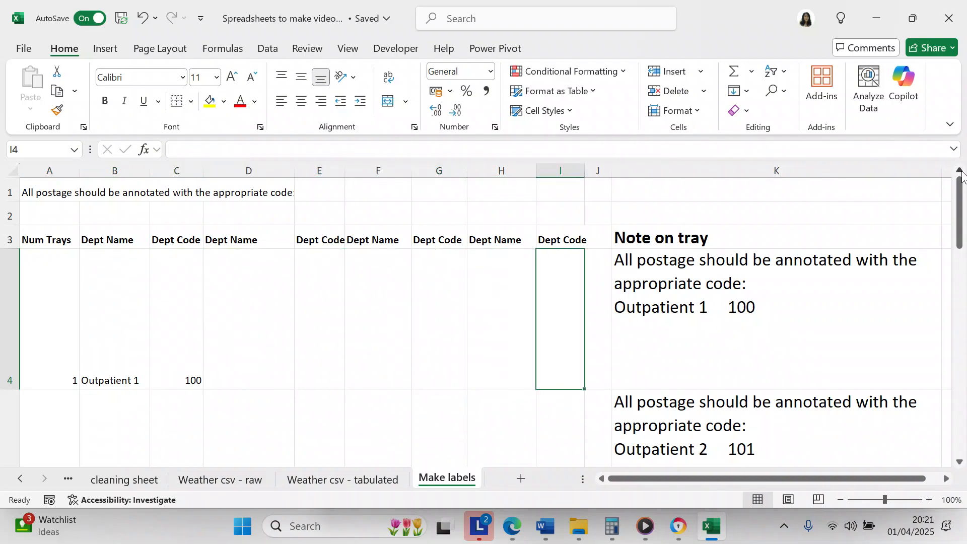
key(Left)
key(Left)
key(Left)
key(Left)
key(Left)
key(Left)
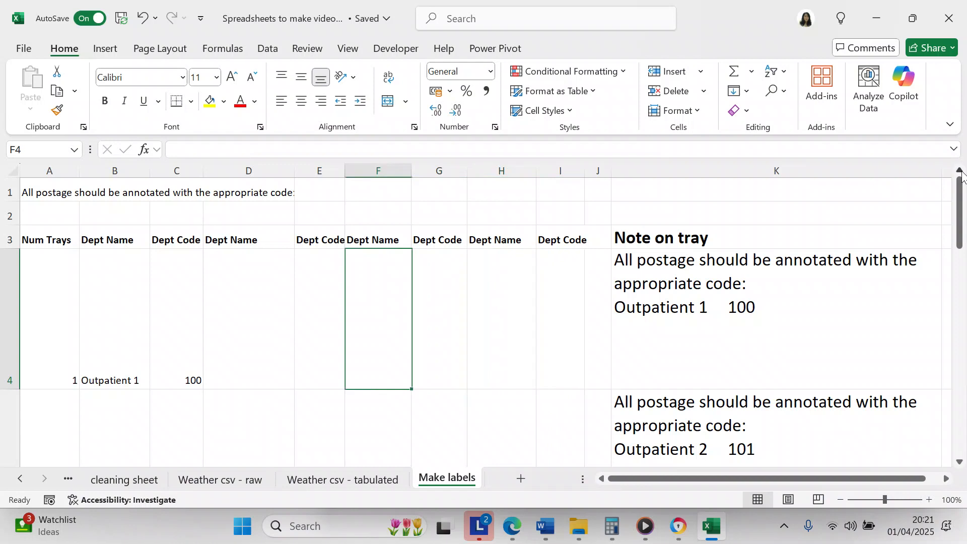
key(Left)
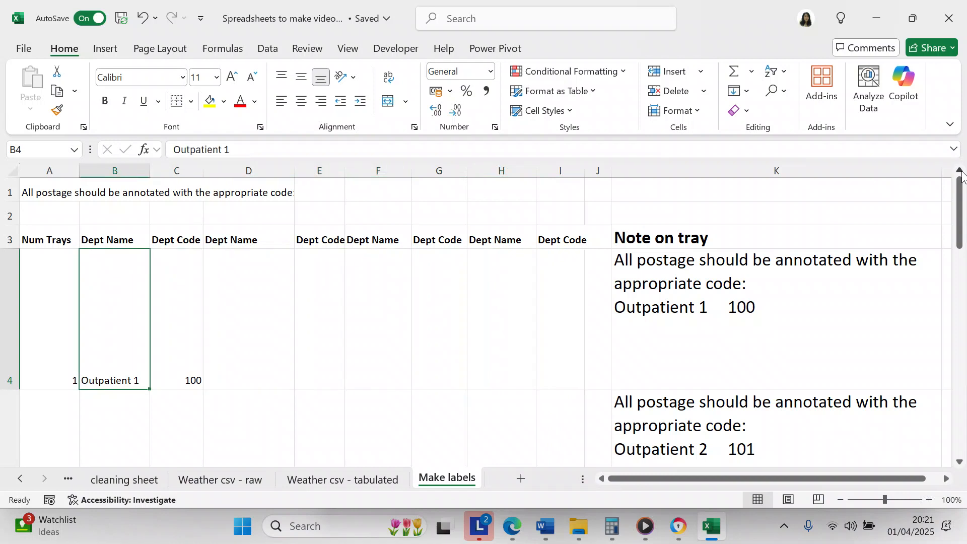
key(Left)
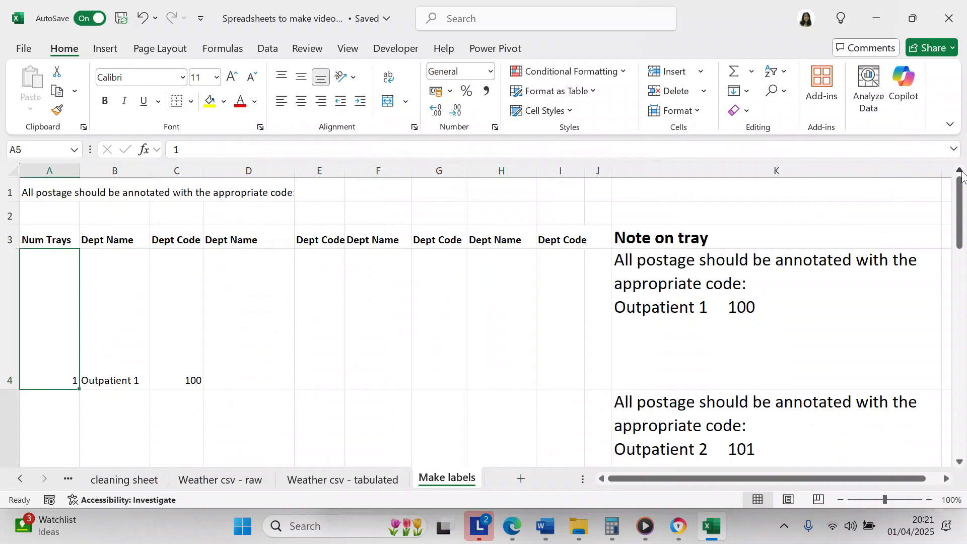
- Review the tray numbers, department names and codes entered in rows 5 to 7
key(Down)
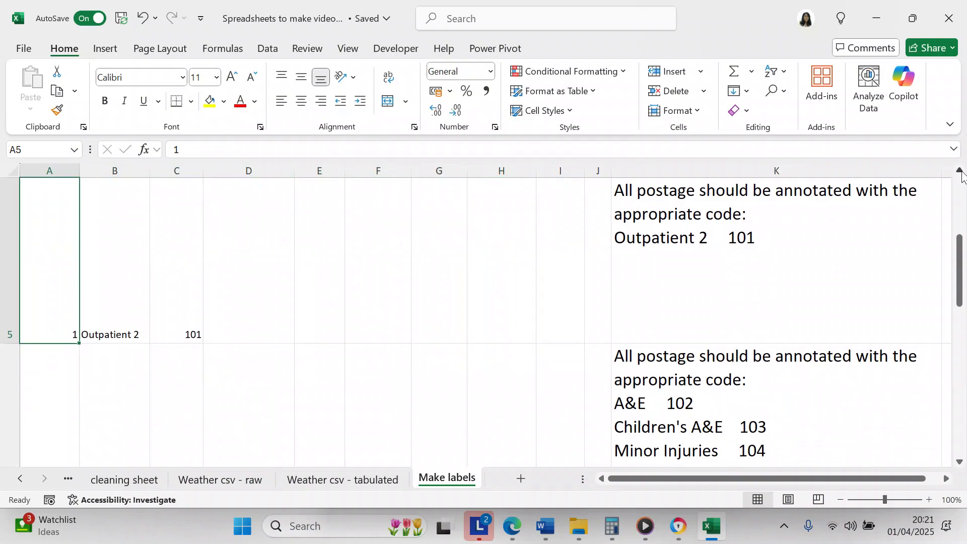
key(Down)
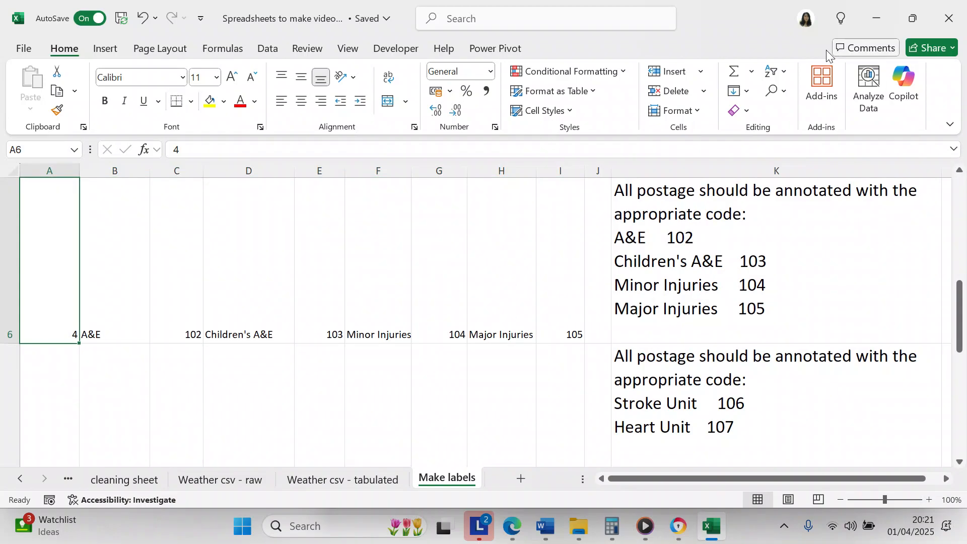
click(132, 332)
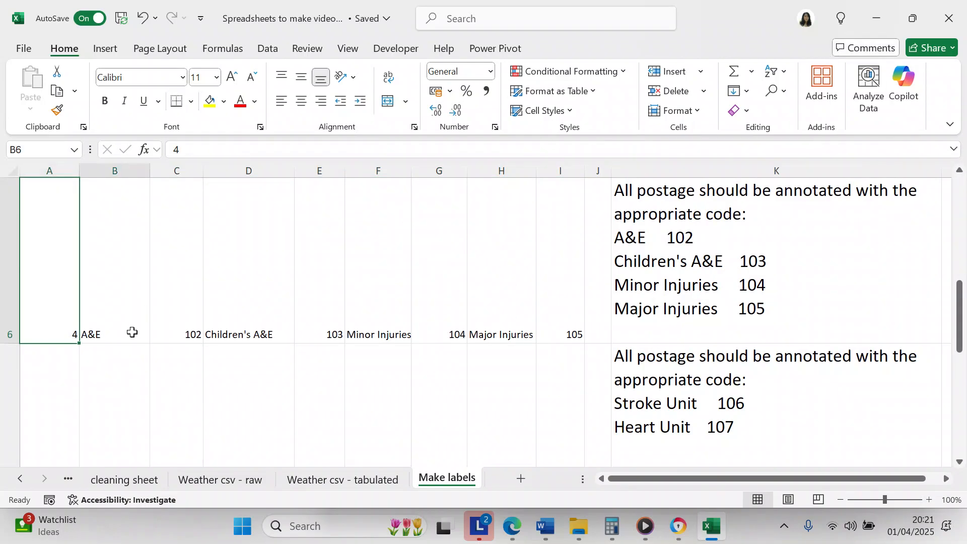
click(257, 337)
click(361, 331)
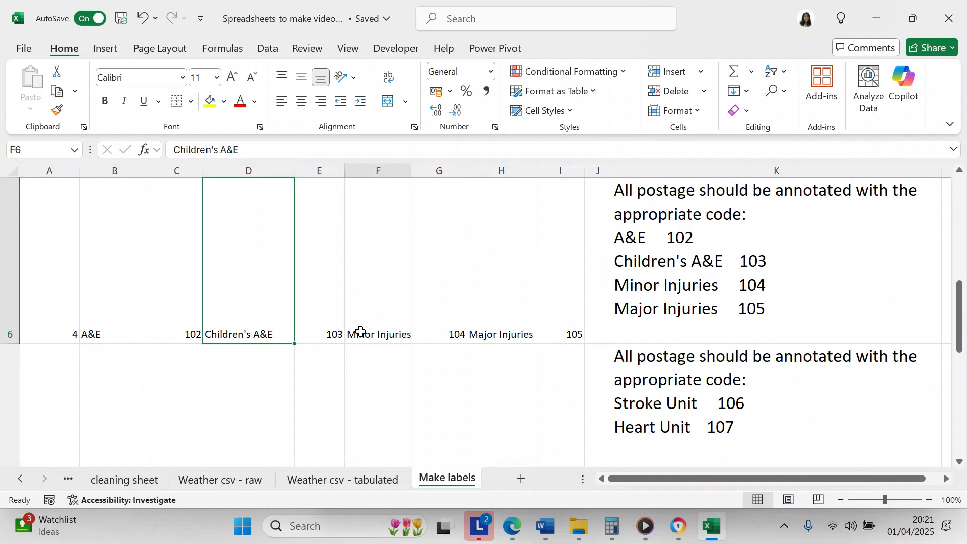
click(479, 335)
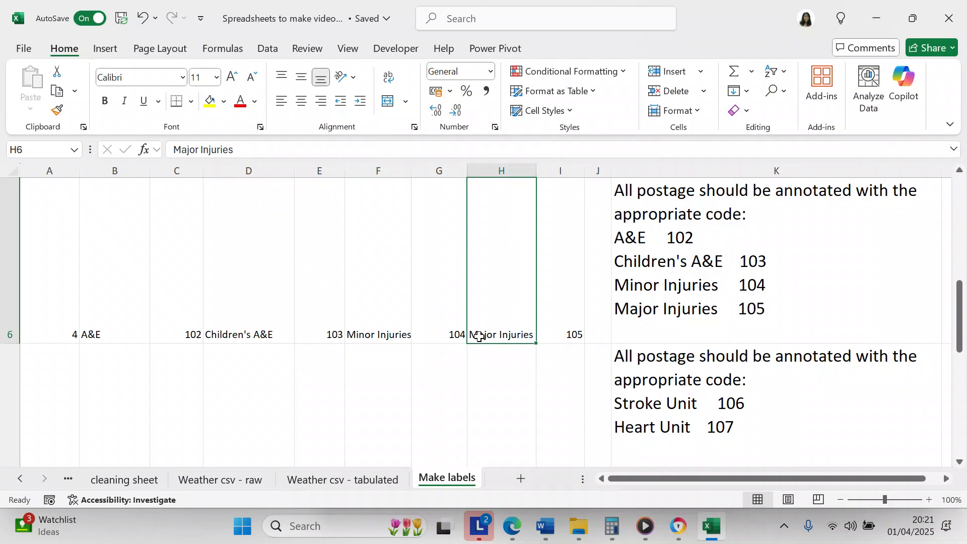
click(63, 374)
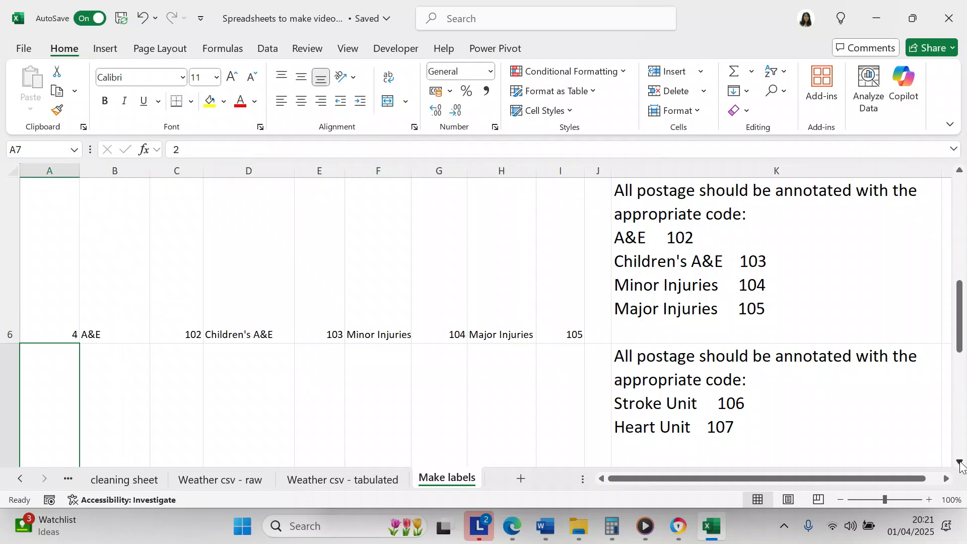
click(960, 461)
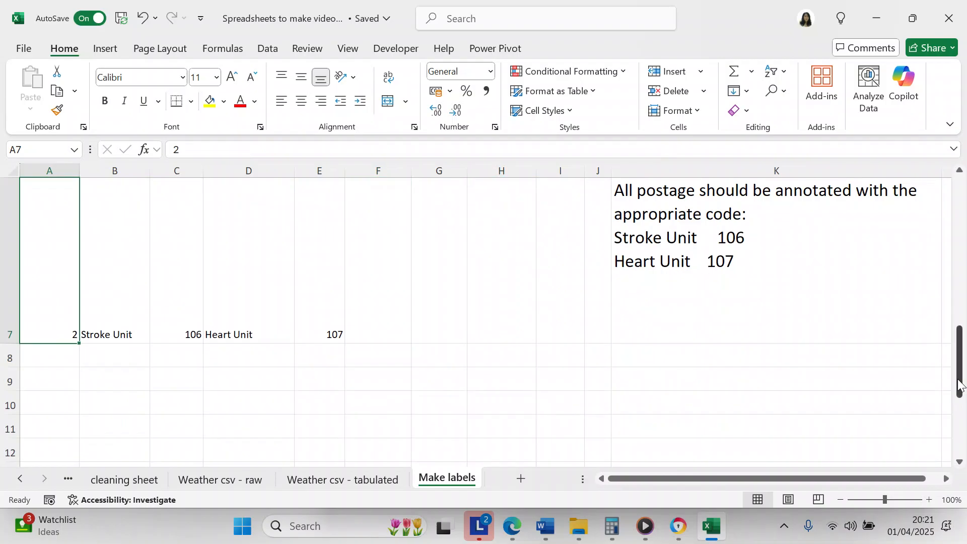
drag(964, 388, 959, 223)
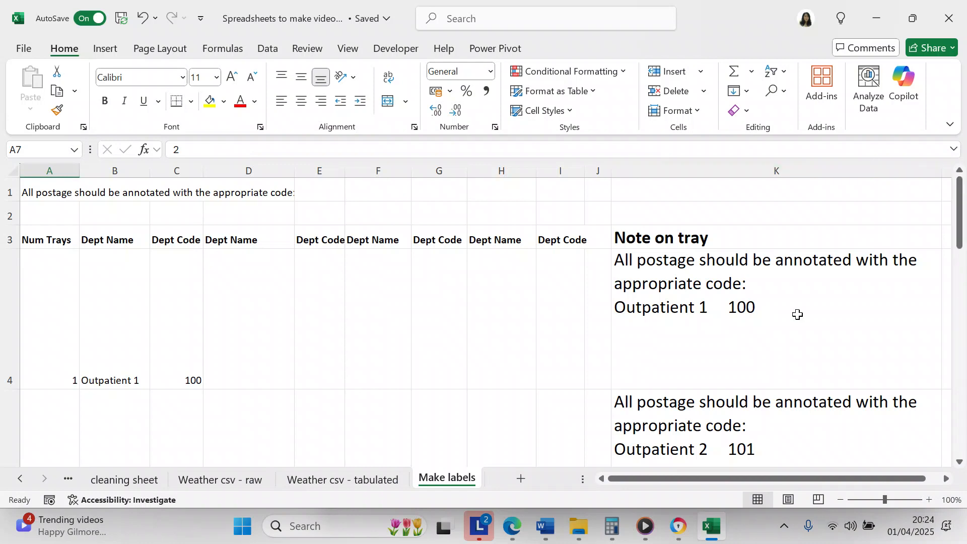
- Inspect the label formula in cell K4 and compare the tray notes in column K with the department data for rows 4 to 7
click(717, 291)
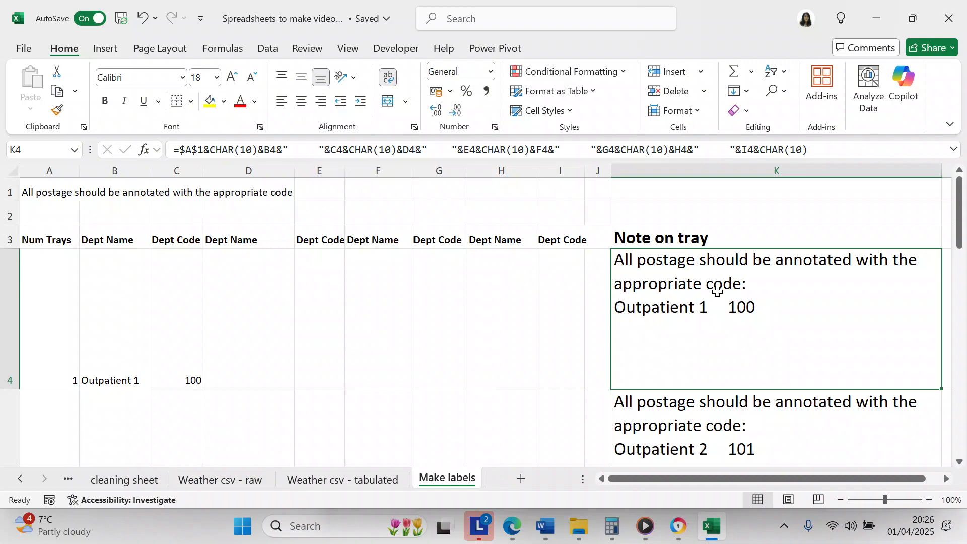
click(960, 463)
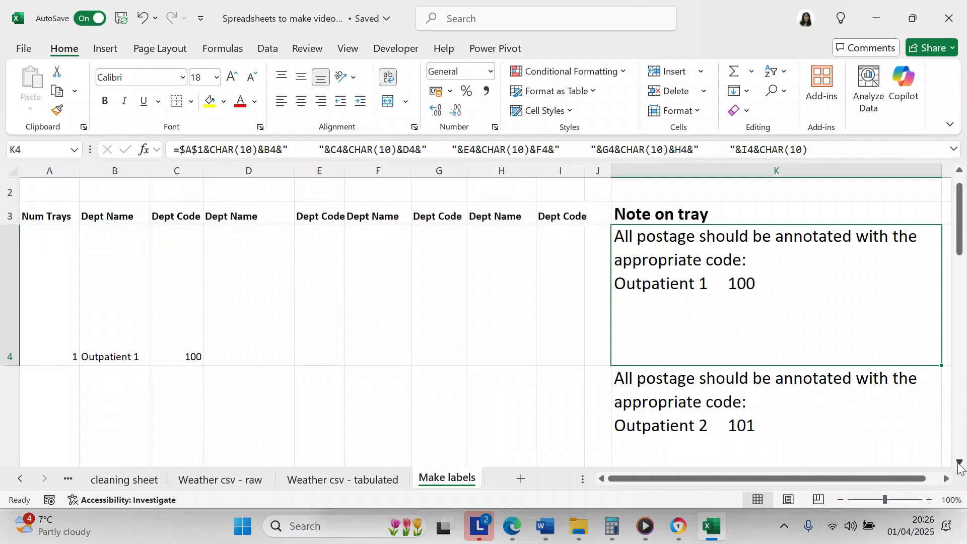
click(959, 462)
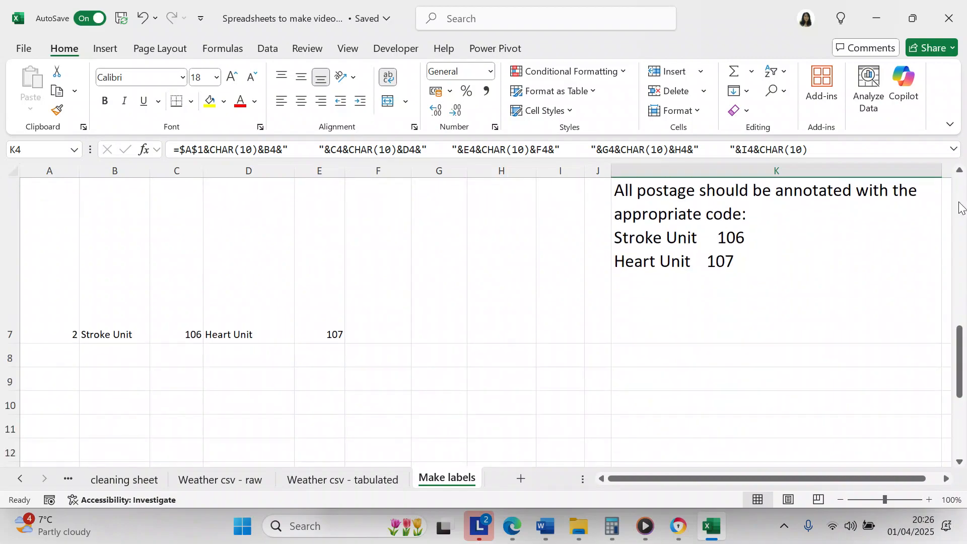
click(959, 172)
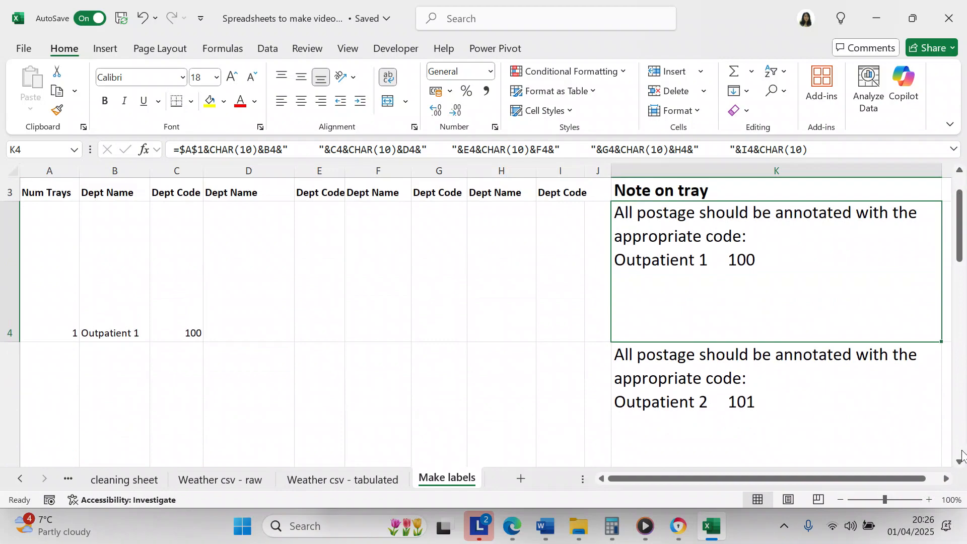
click(960, 462)
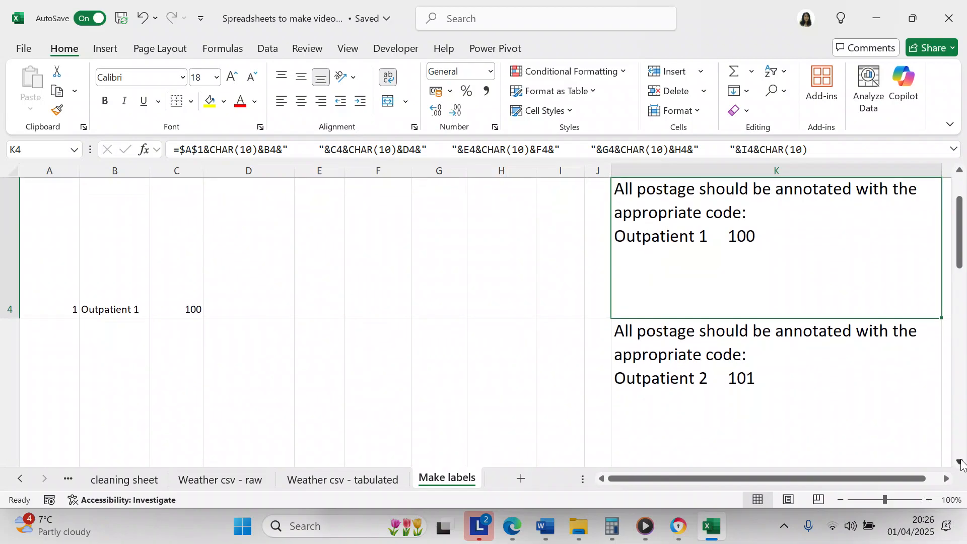
click(961, 462)
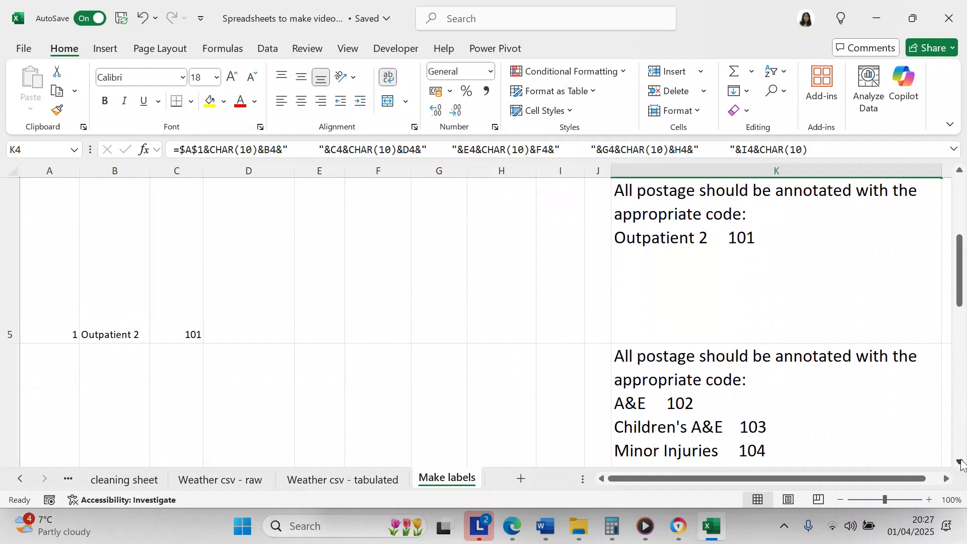
click(959, 463)
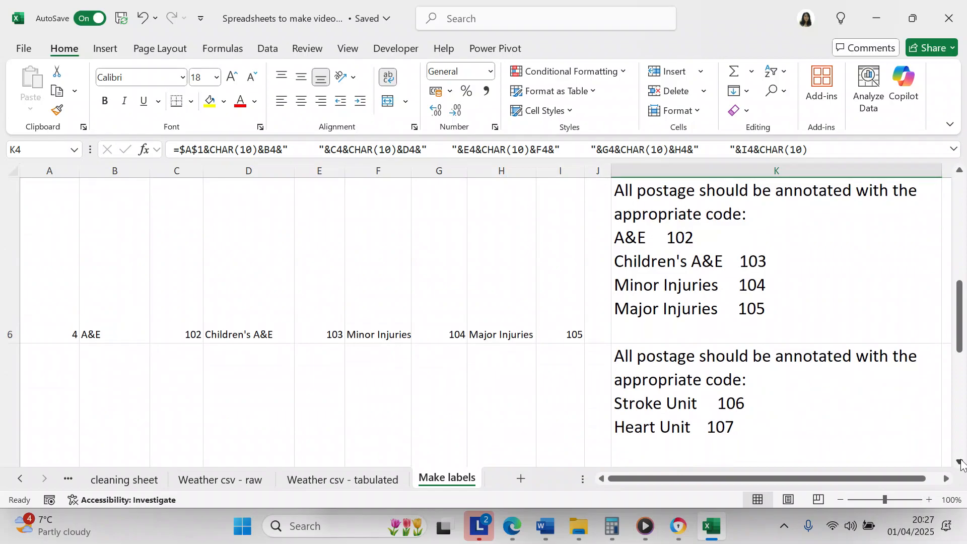
click(960, 462)
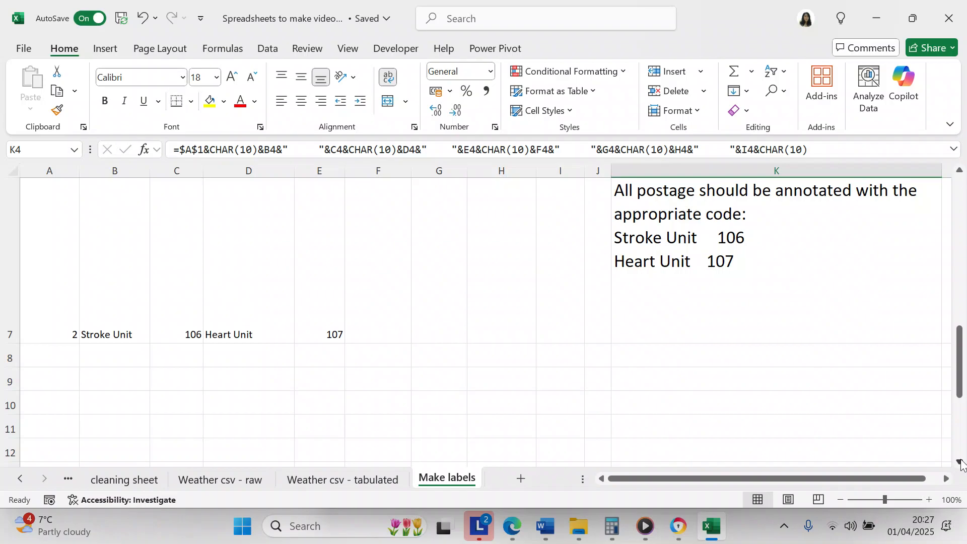
click(959, 172)
click(960, 172)
click(959, 172)
click(959, 172)
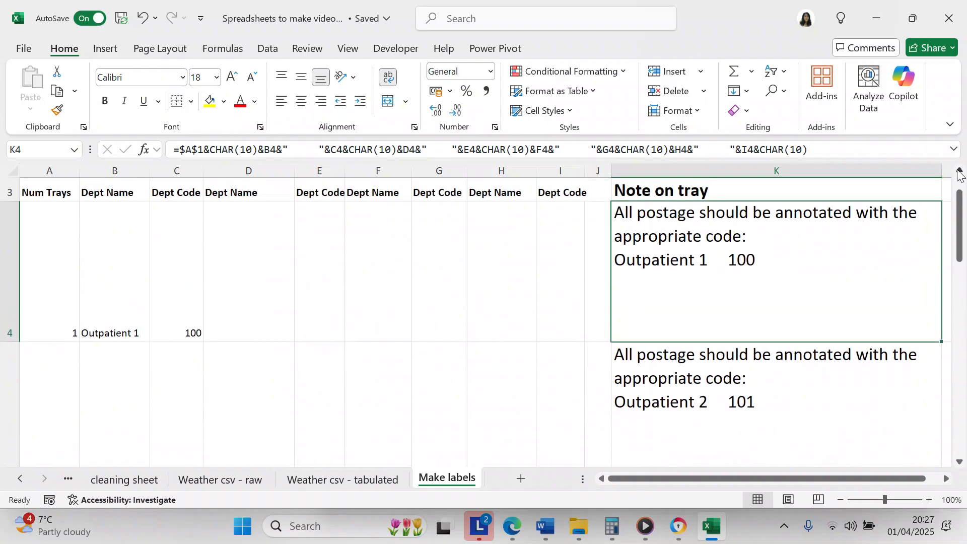